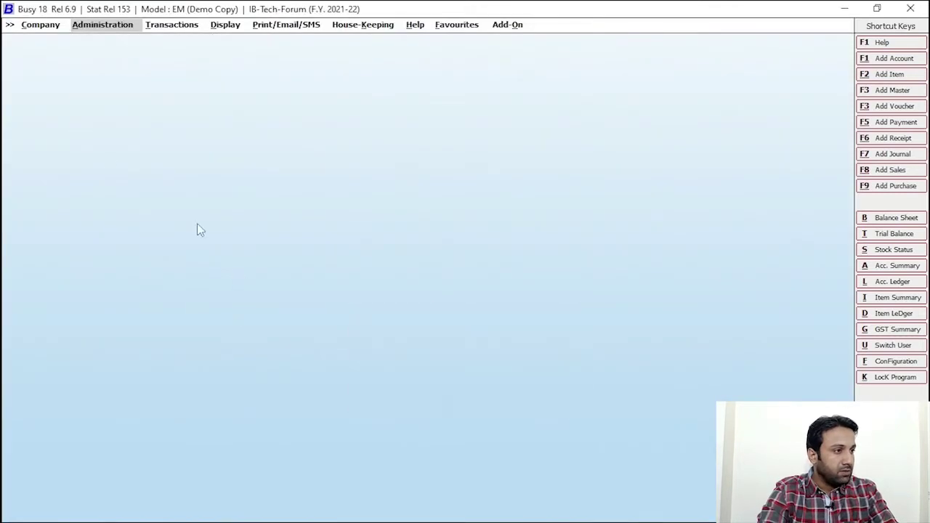
Enable Allocate Additional Expenses Voucher-wise in the inventory features, save the settings and leave the configuration
left_click(109, 27)
left_click(122, 57)
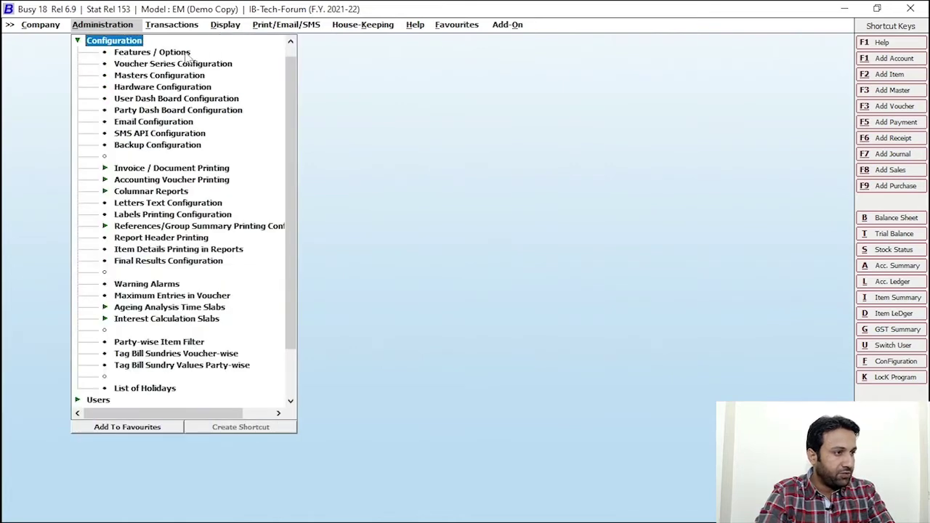
left_click(185, 52)
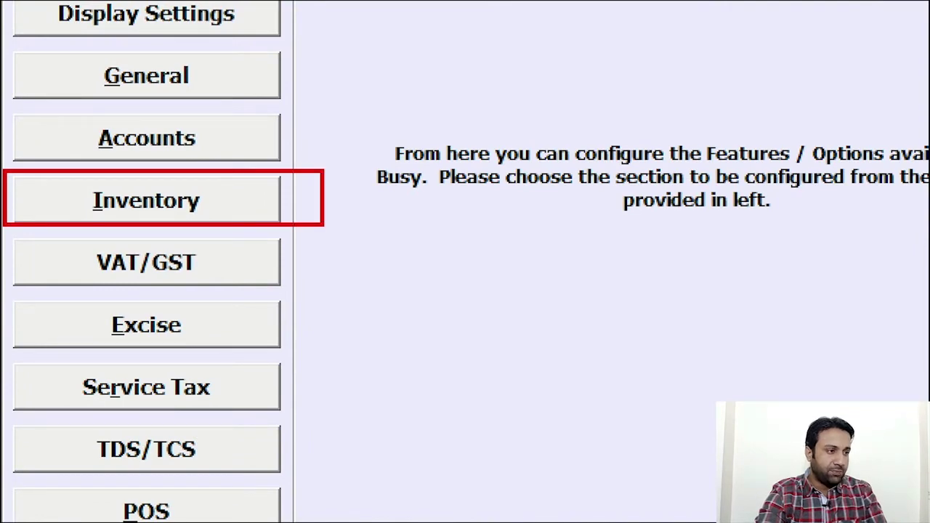
left_click(177, 206)
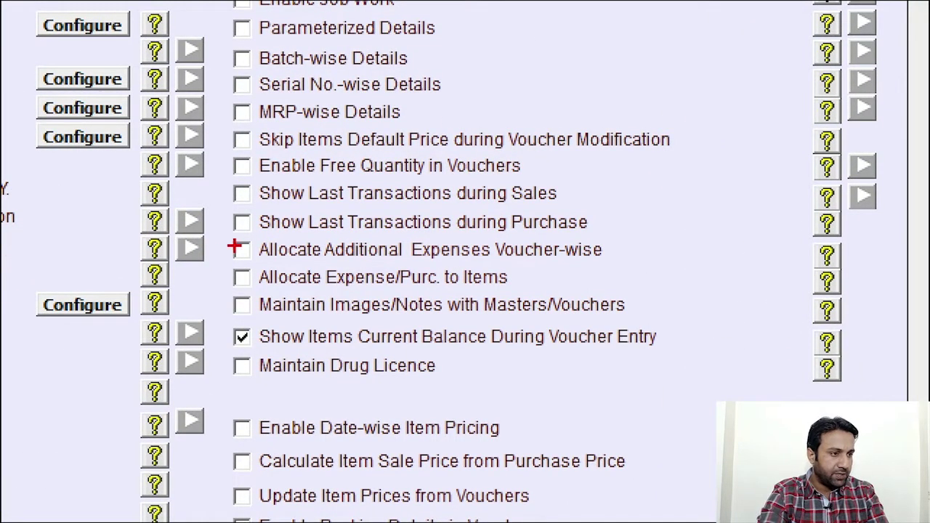
left_click_drag(225, 234, 636, 266)
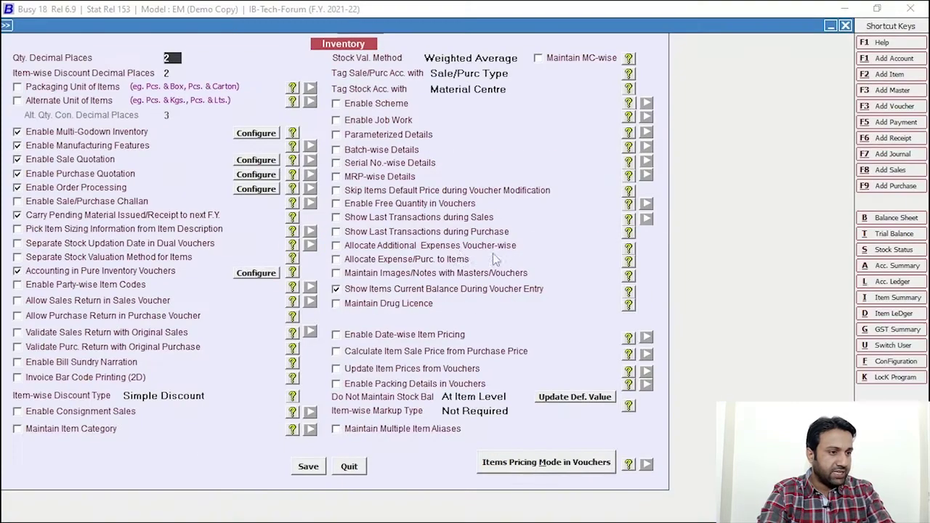
left_click(338, 249)
left_click(308, 467)
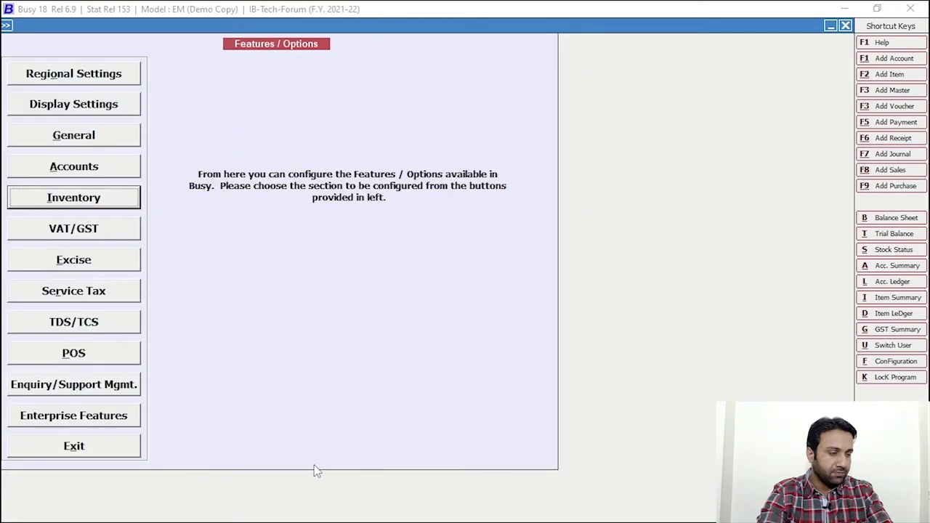
key("Escape")
key("Escape")
key("Escape")
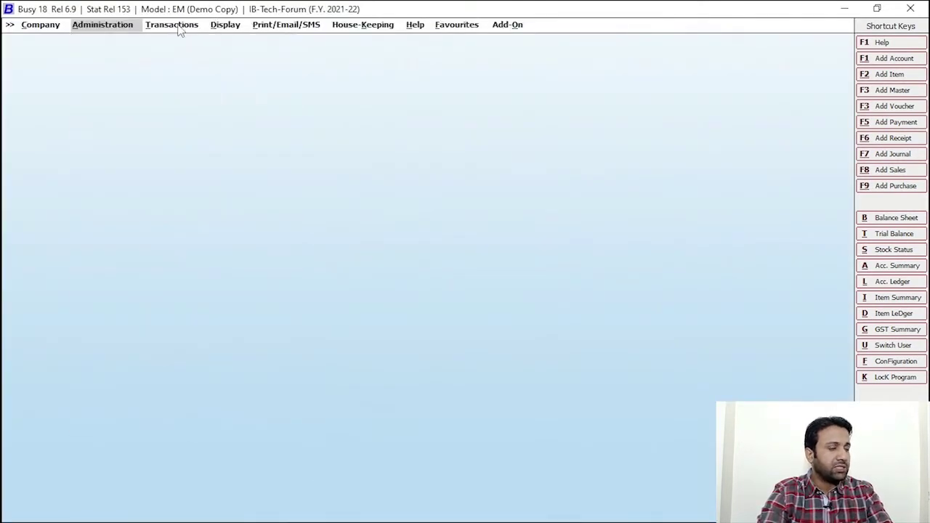
Start a new purchase voucher dated 01-07-2021 with purchase type GST/Exempt
left_click(178, 26)
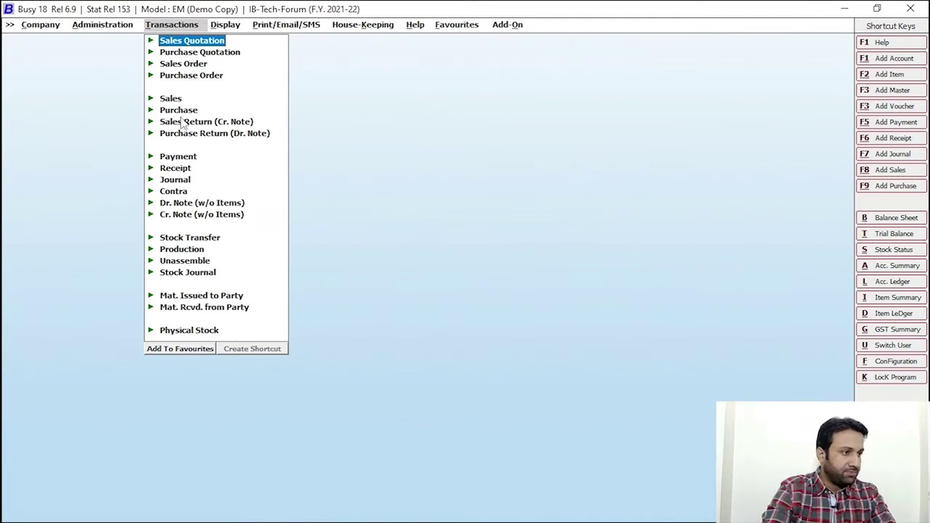
left_click(181, 110)
left_click(195, 121)
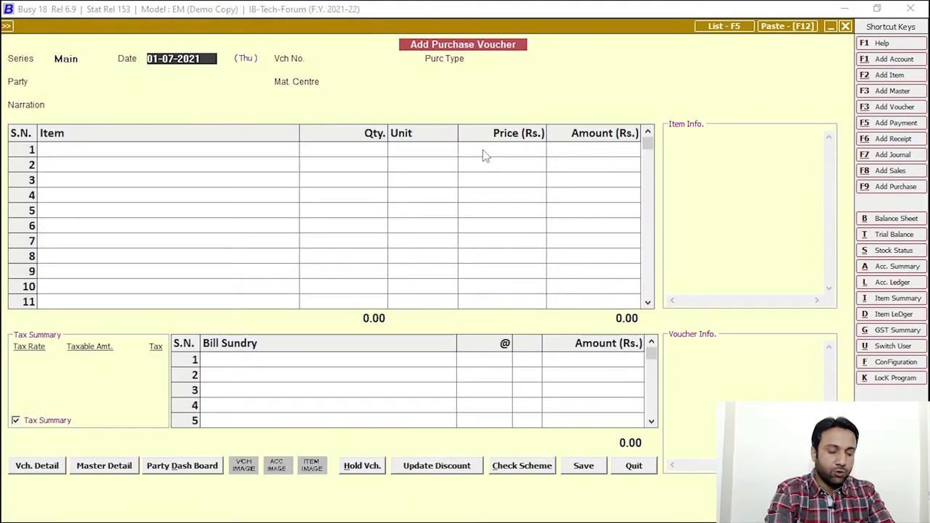
key("Return")
key("Return")
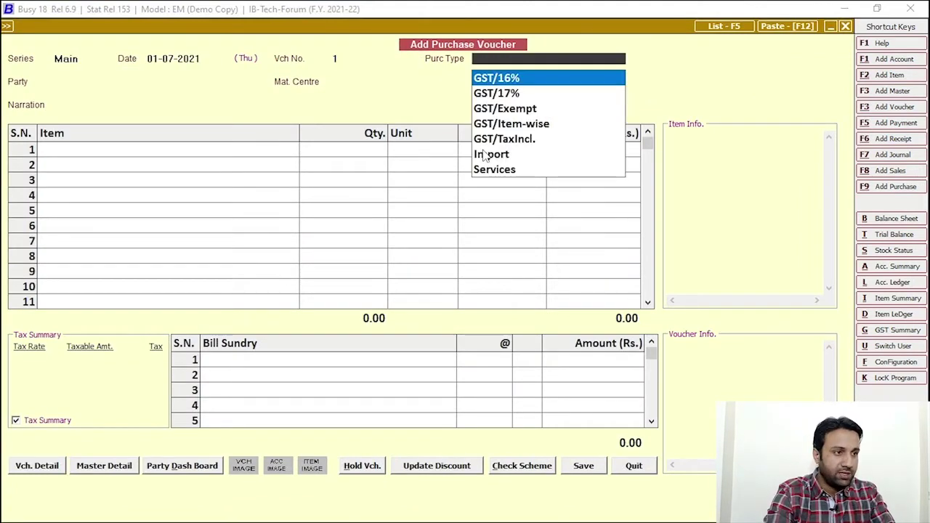
key("Down")
key("Down")
key("Return")
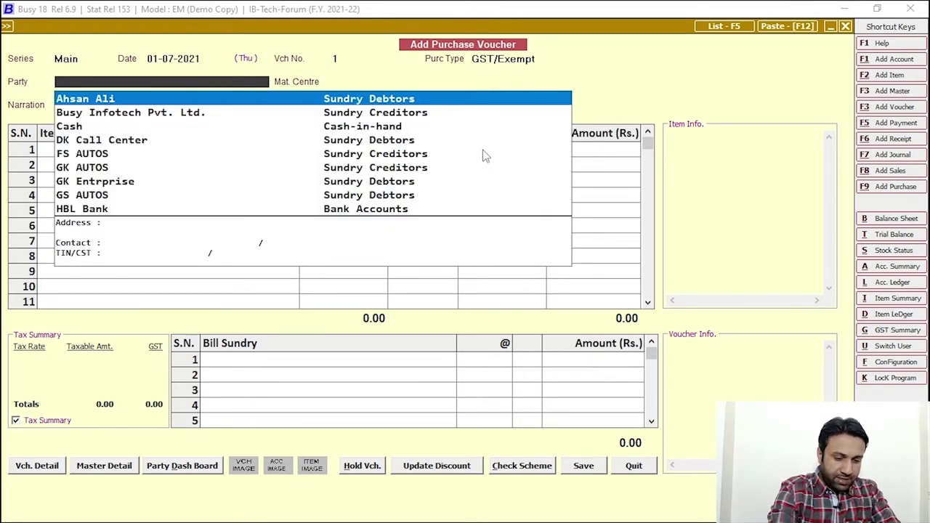
Set the purchase voucher's party to MD AUTOS and its material centre to Main Store
type("m")
key("Return")
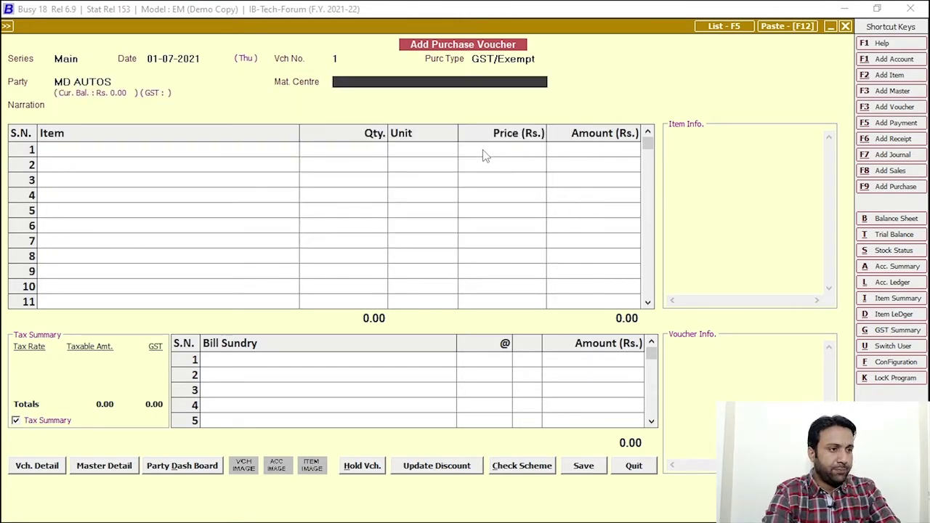
key("Return")
key("Return")
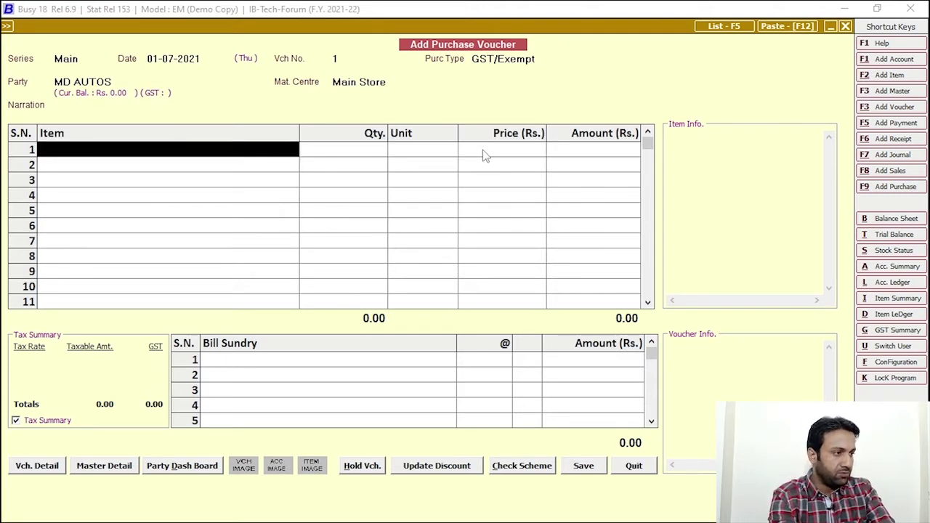
Add the item Ravi-70cc Bike 2010 to the first voucher row with quantity 1 in Nos
type("bike")
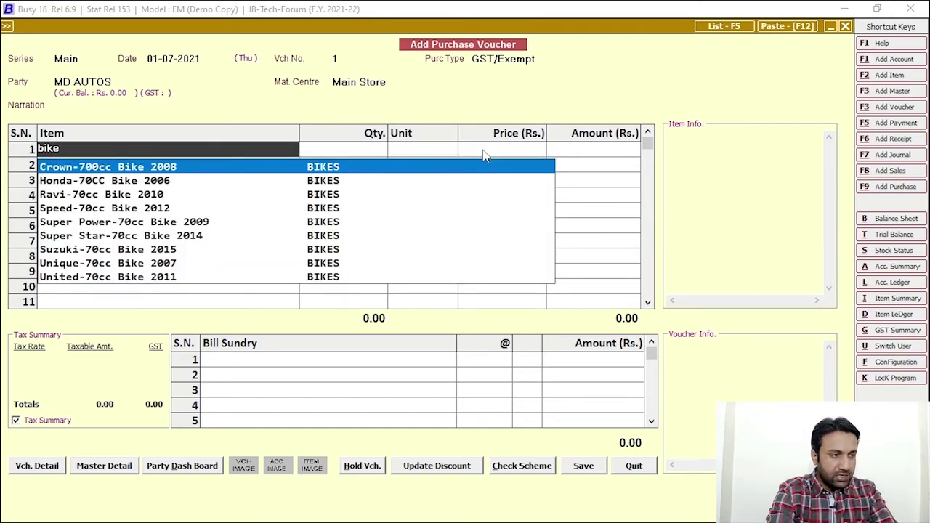
key("Down")
key("Down")
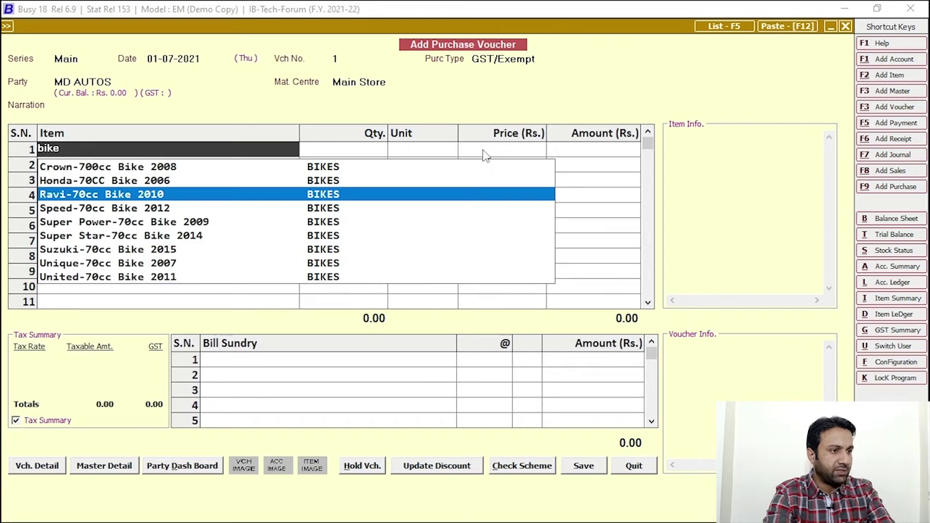
key("Return")
type("1")
key("Return")
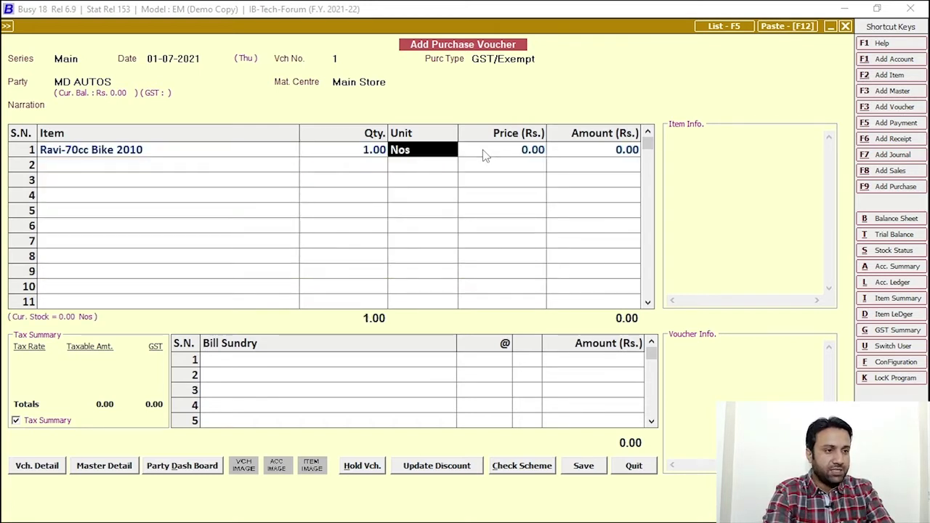
key("Return")
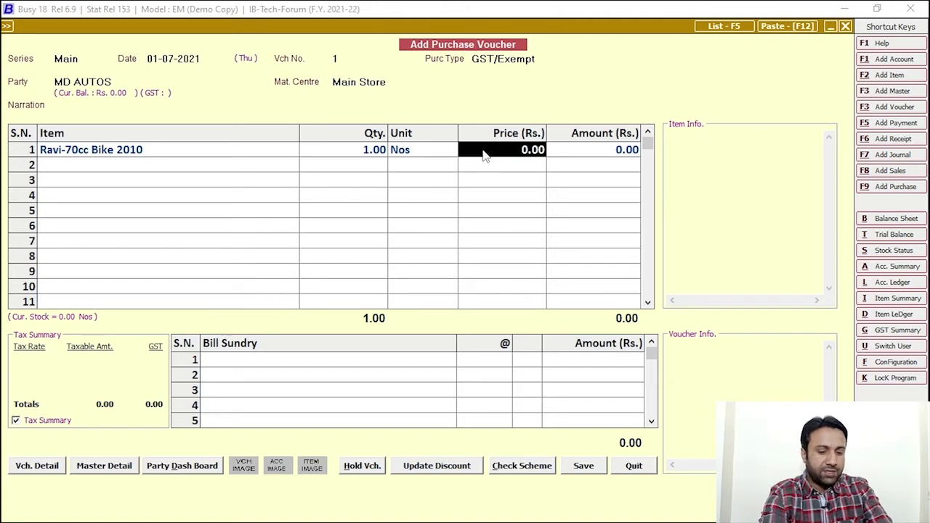
Set the price of the Ravi-70cc Bike 2010 to Rs. 80,000
type("80")
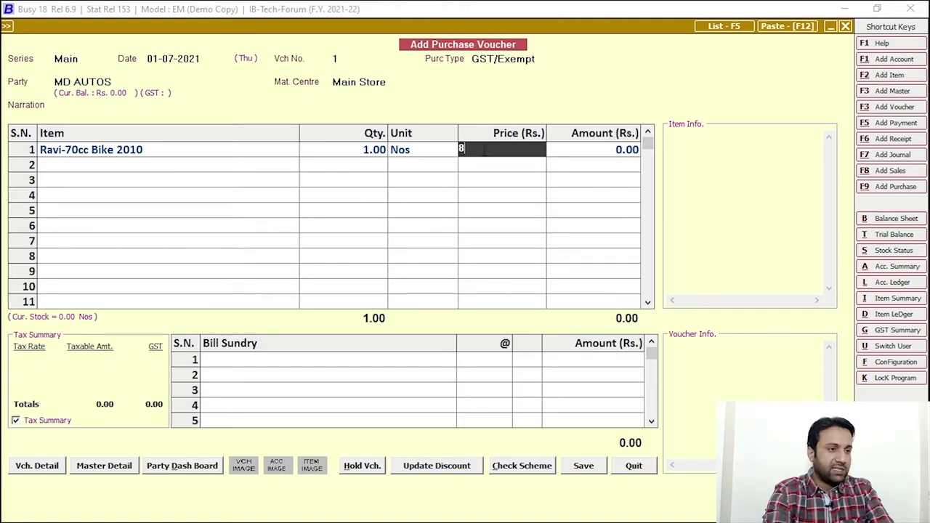
key("Return")
left_click(485, 154)
type("80000")
key("Return")
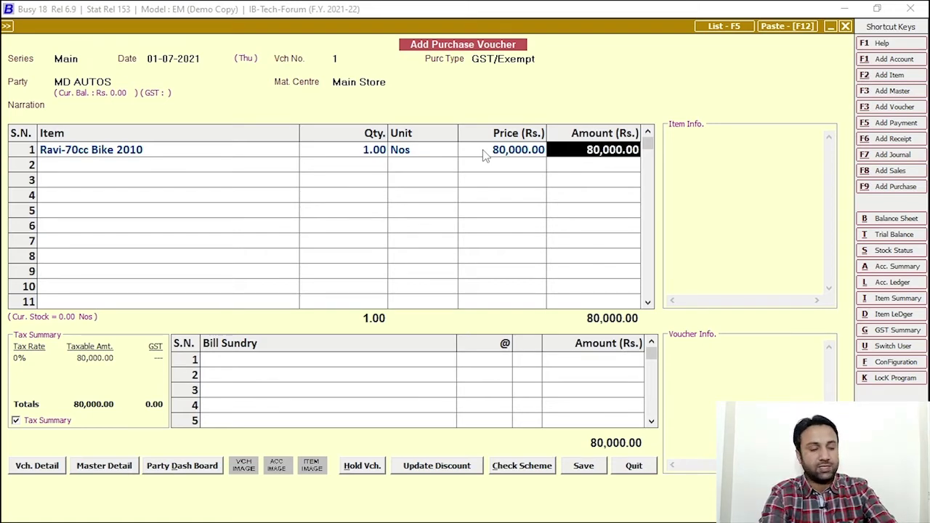
Finish the item entry and allocate an additional expense amount of Rs. 10,000 to it
key("Tab")
key("Return")
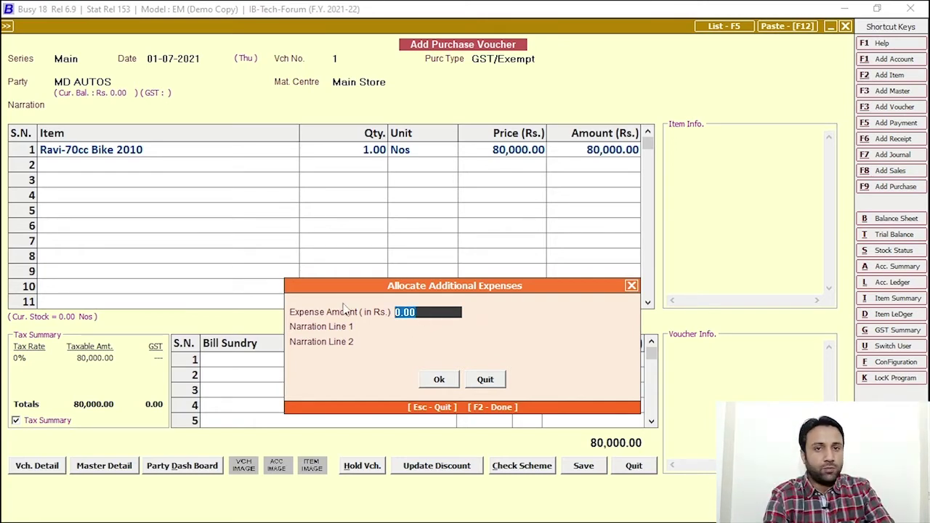
type("1")
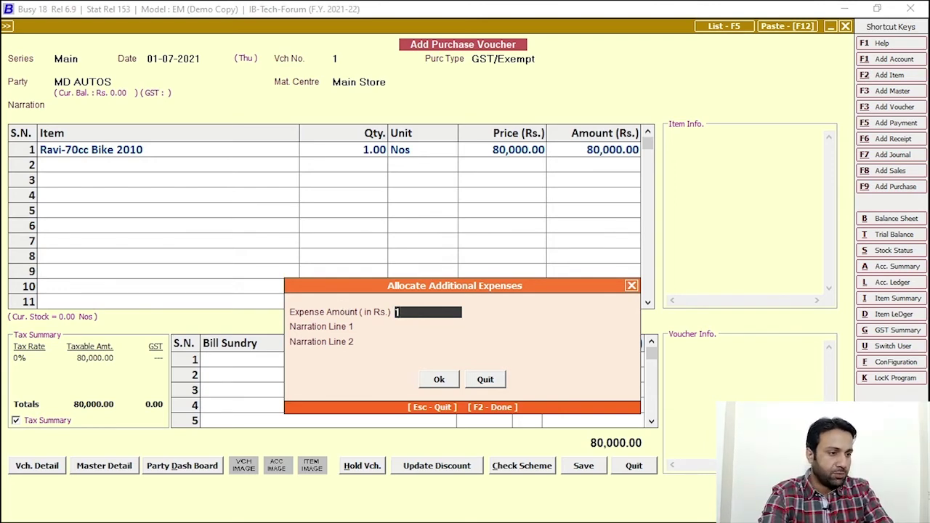
type("0000")
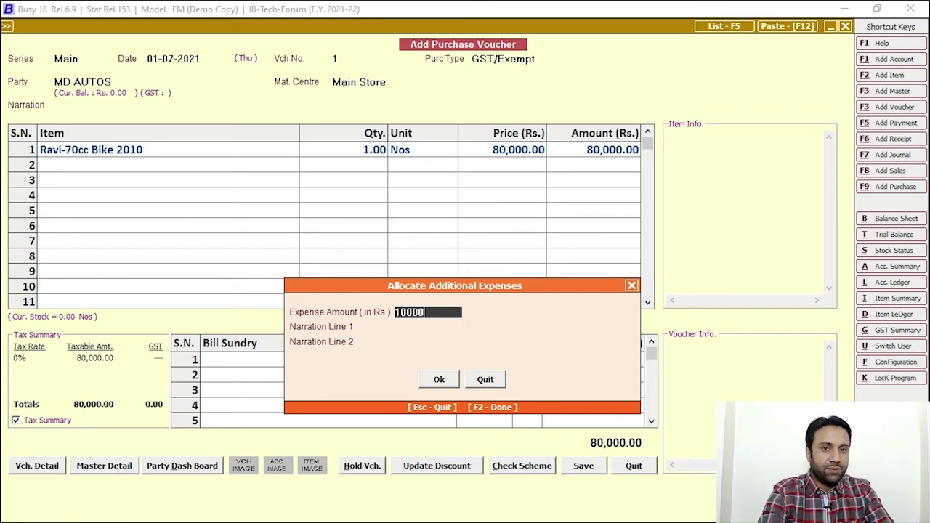
key("Return")
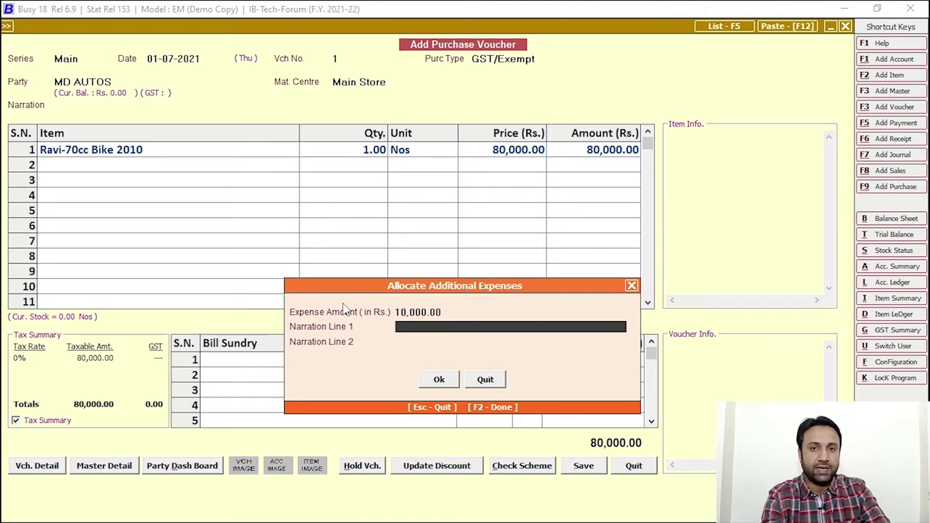
Enter "Adjusted With Delivery Charges & Labour" as the first narration line of the additional expense
type("Adjusted With")
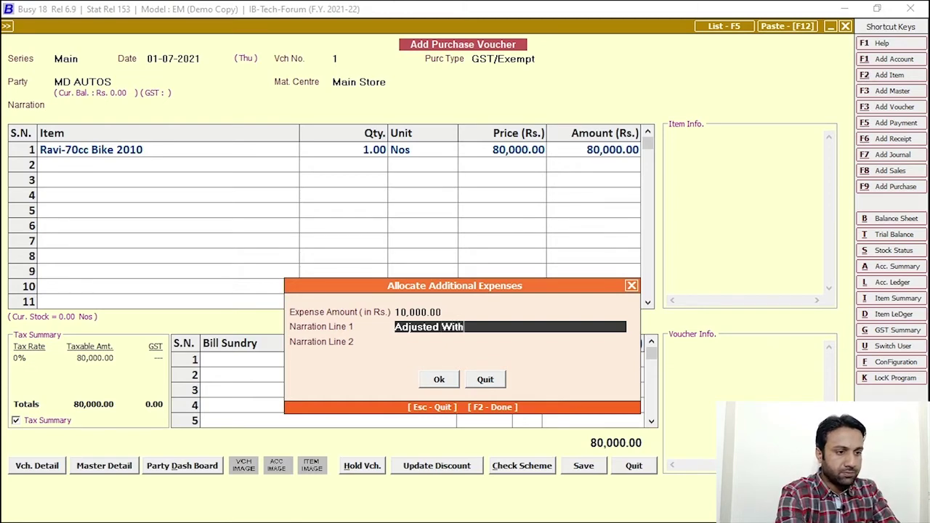
type(" De")
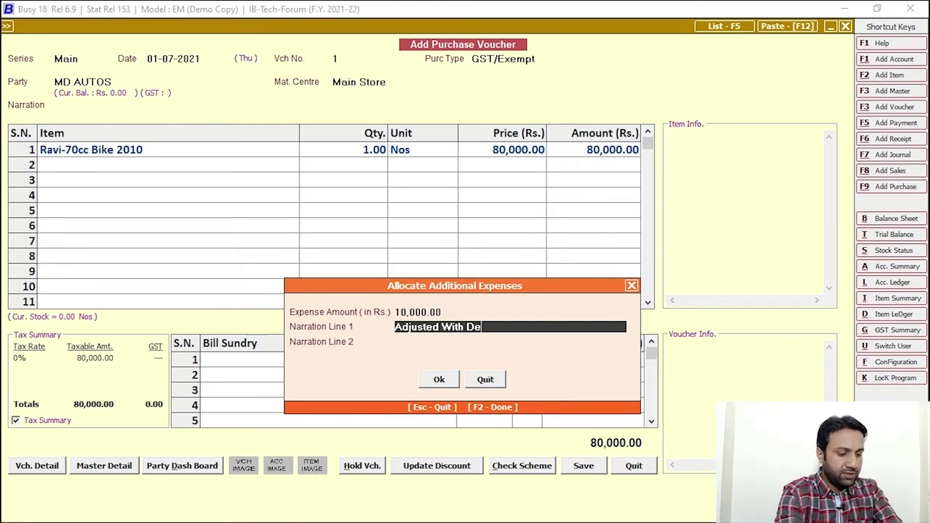
type("livery Charges & L")
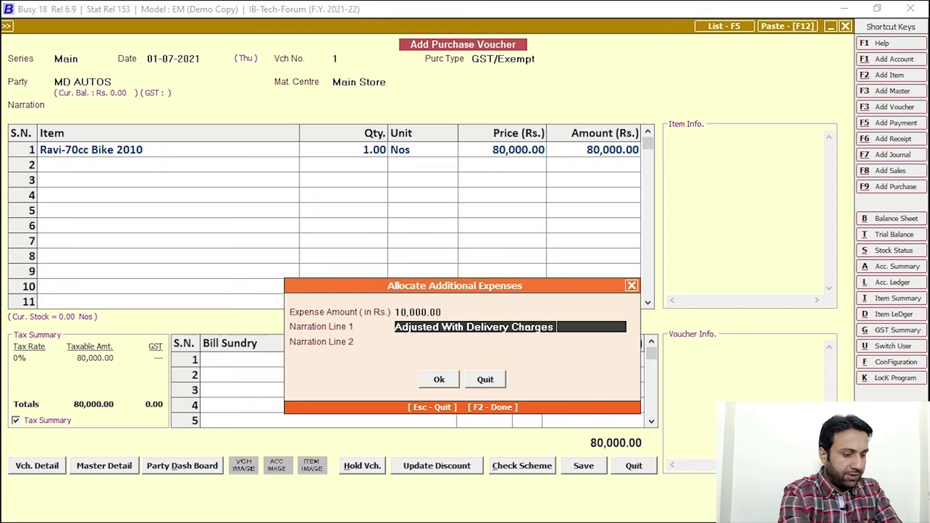
type("abour")
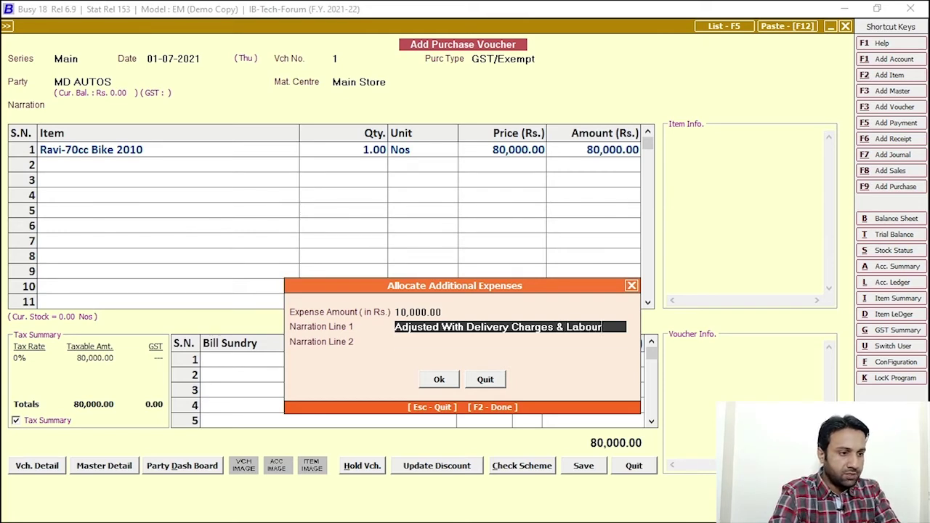
key("Return")
type("C")
key("BackSpace")
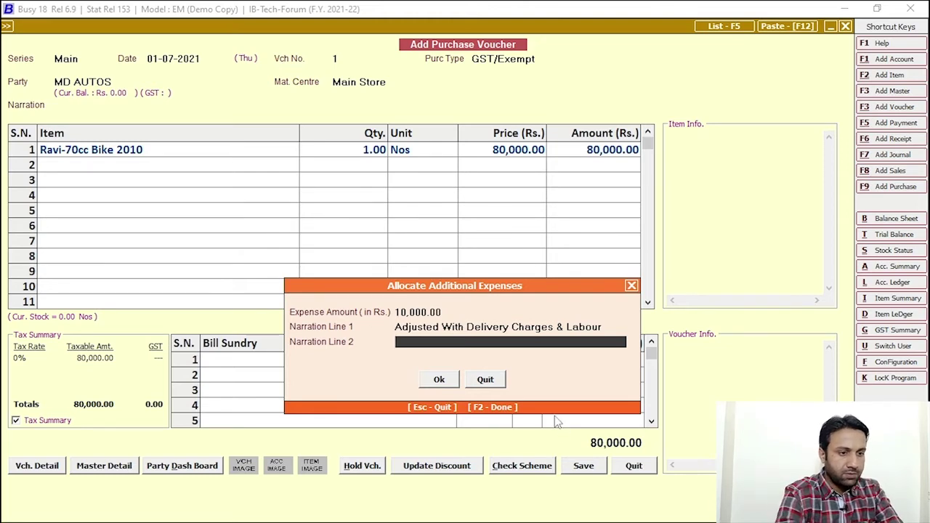
Shorten the expense's first narration line to "Adjusted With Delivery Charges,"
left_click(613, 331)
key("BackSpace")
key("BackSpace")
key("BackSpace")
key("BackSpace")
key("BackSpace")
key("BackSpace")
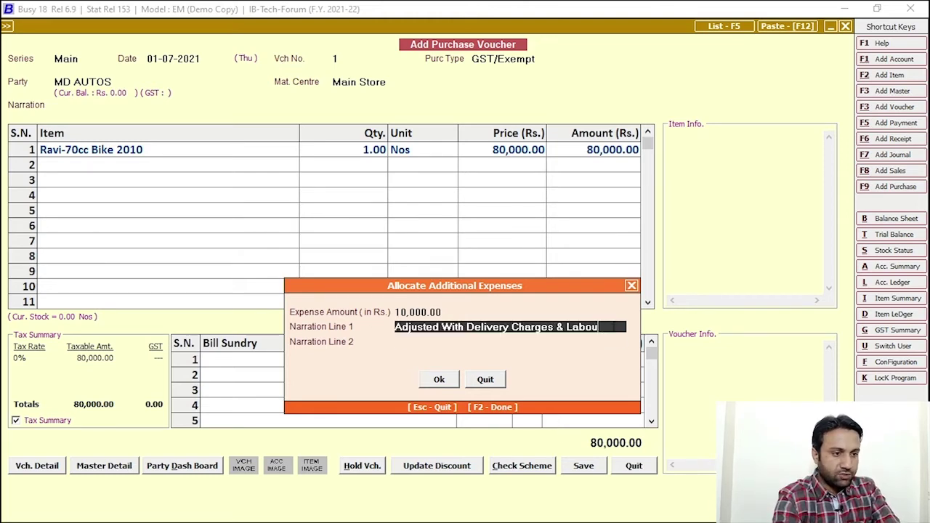
key("BackSpace")
key("BackSpace")
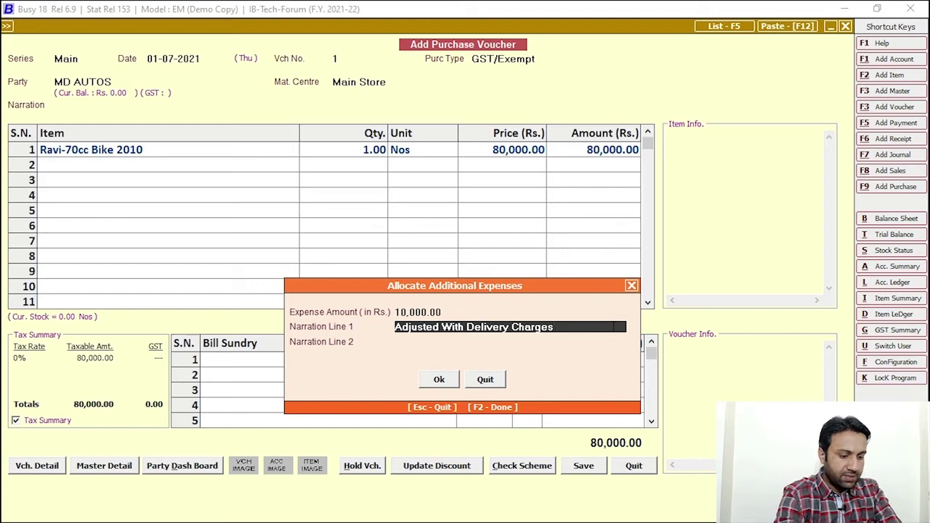
type(",")
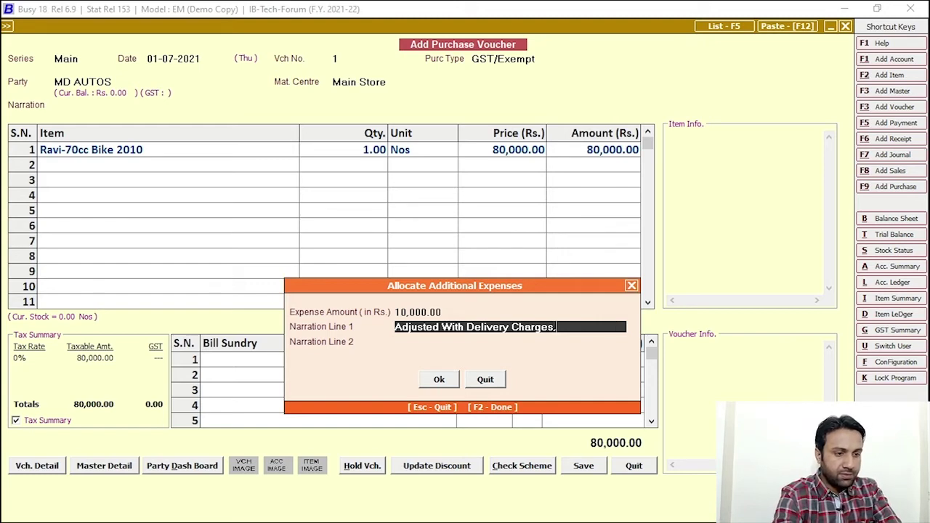
Enter "Adjusted With Labour Cost" as the second narration line of the additional expense
key("Return")
type("Ad")
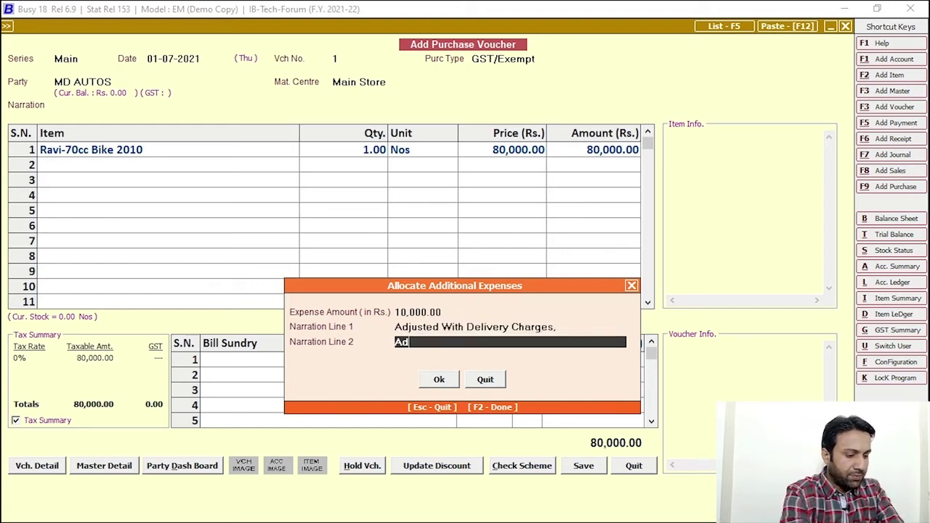
type("justed ")
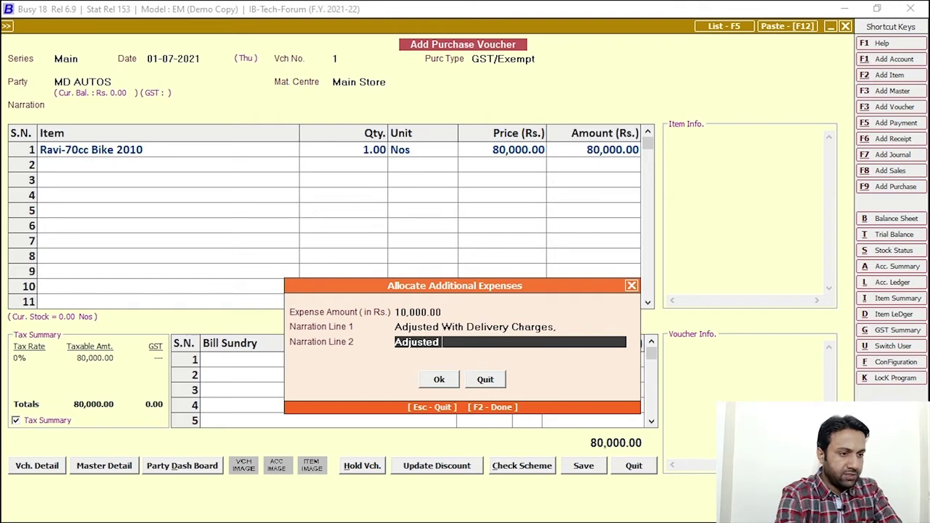
type("With ")
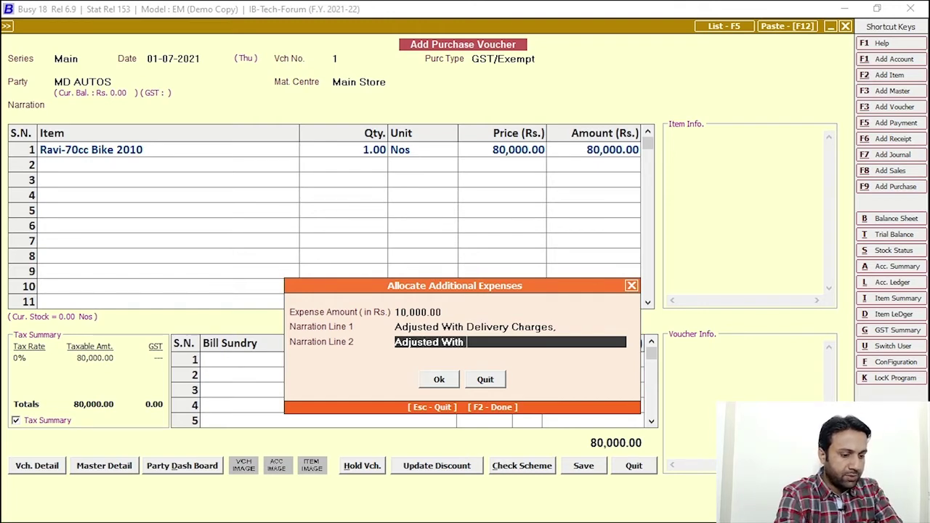
type("Labour ")
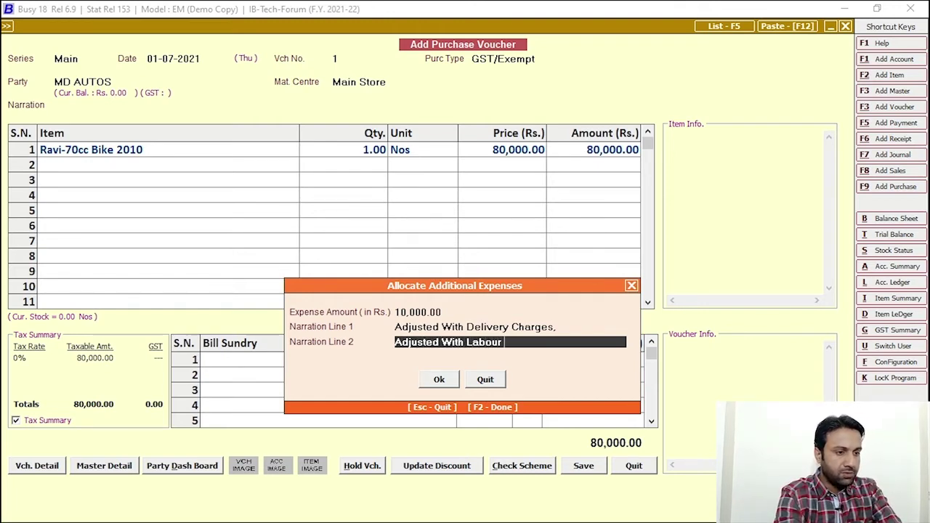
type("Cost")
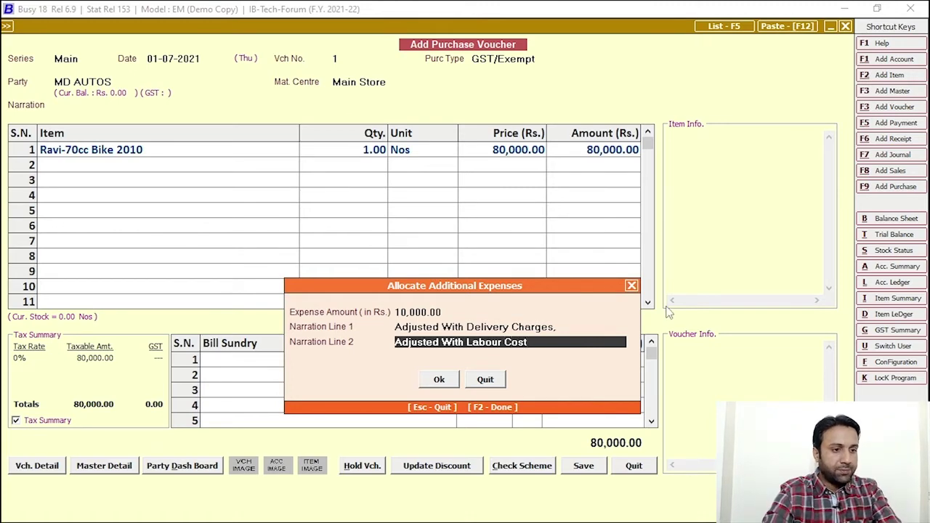
Append 5000 to the delivery charges narration and ", 5000" to the labour cost narration of the additional expense
left_click(591, 331)
type("500")
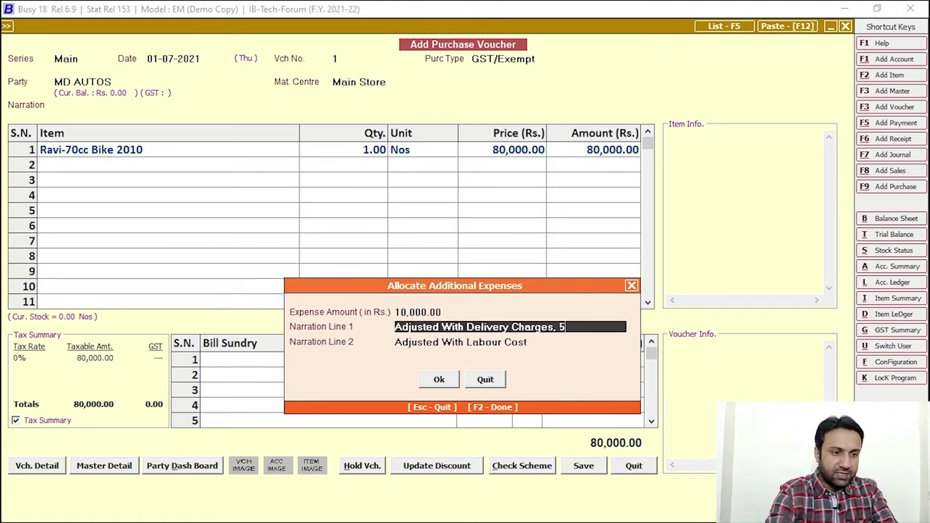
type("0")
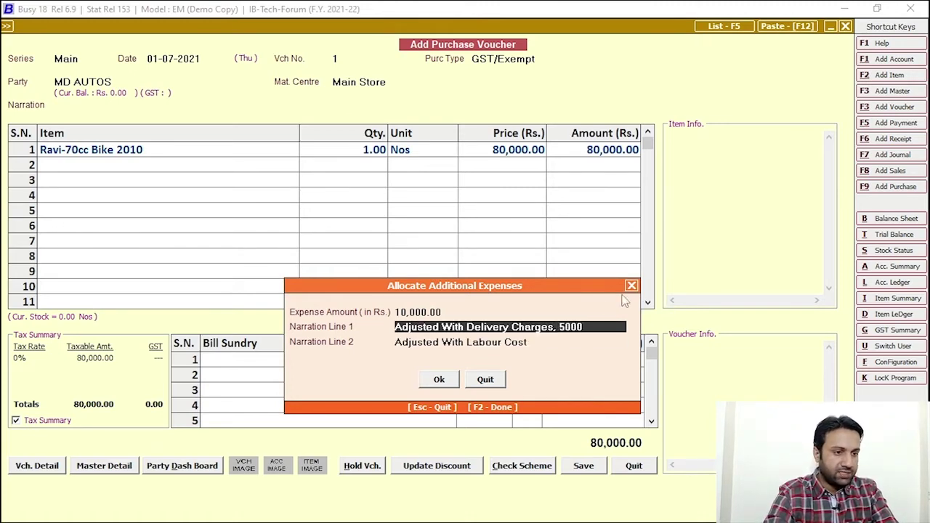
left_click(568, 339)
type(", 5000")
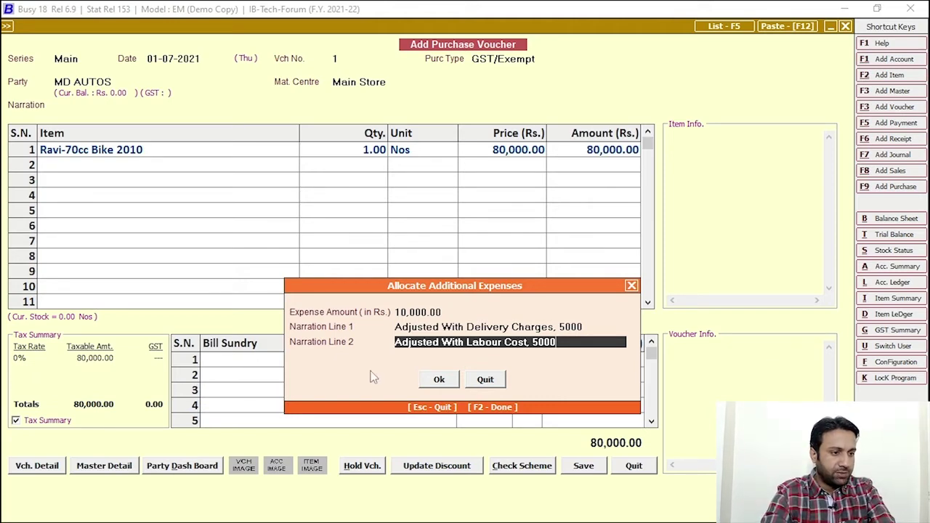
Accept the expense allocation and bill details, save the purchase voucher, and leave purchase voucher entry
left_click(436, 379)
left_click(458, 415)
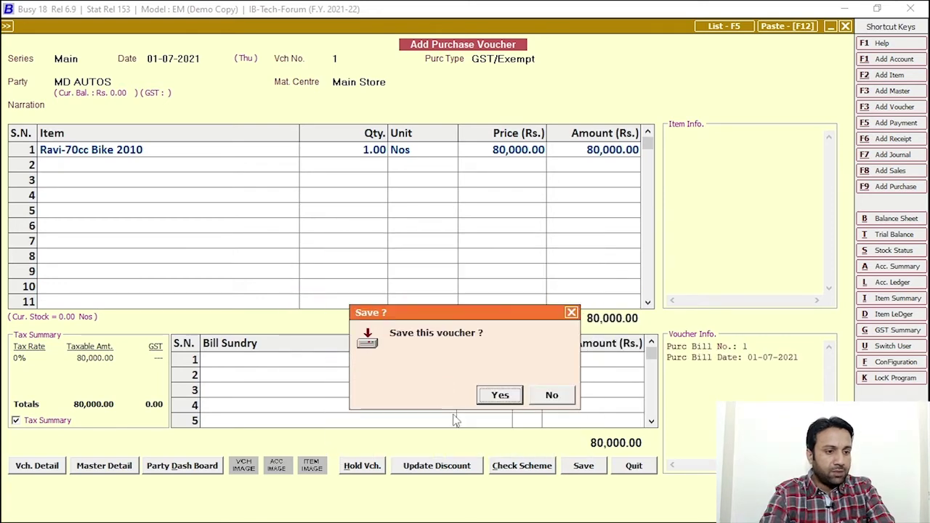
left_click(502, 395)
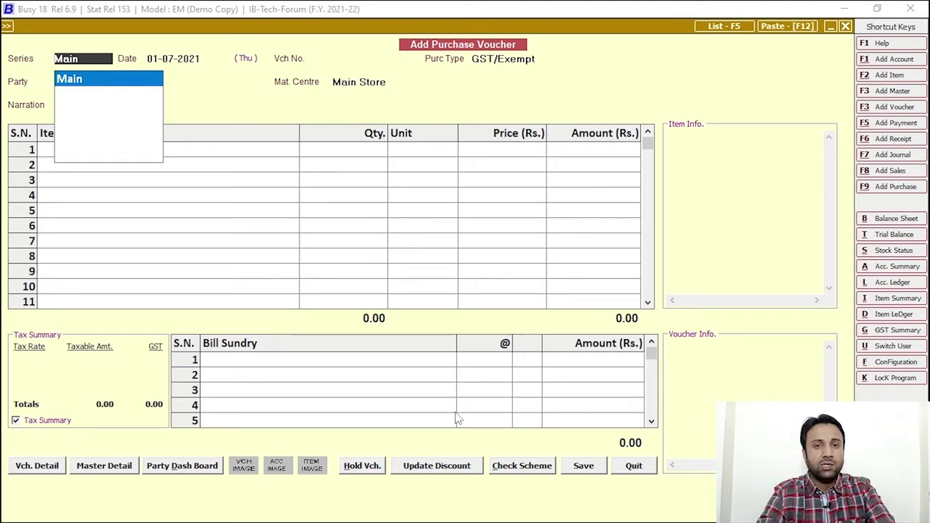
key("Escape")
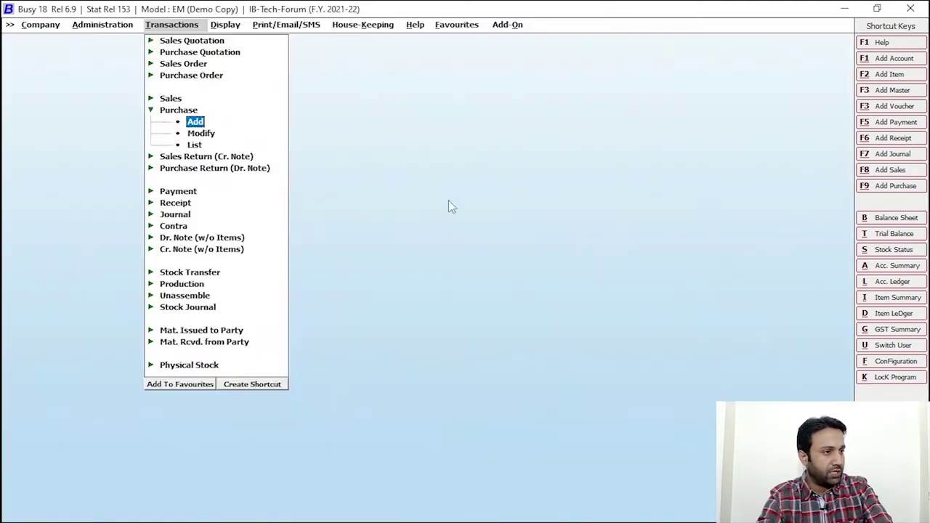
key("Escape")
key("Escape")
Open the alphabetical closing stock report with balances only for all items
left_click(225, 25)
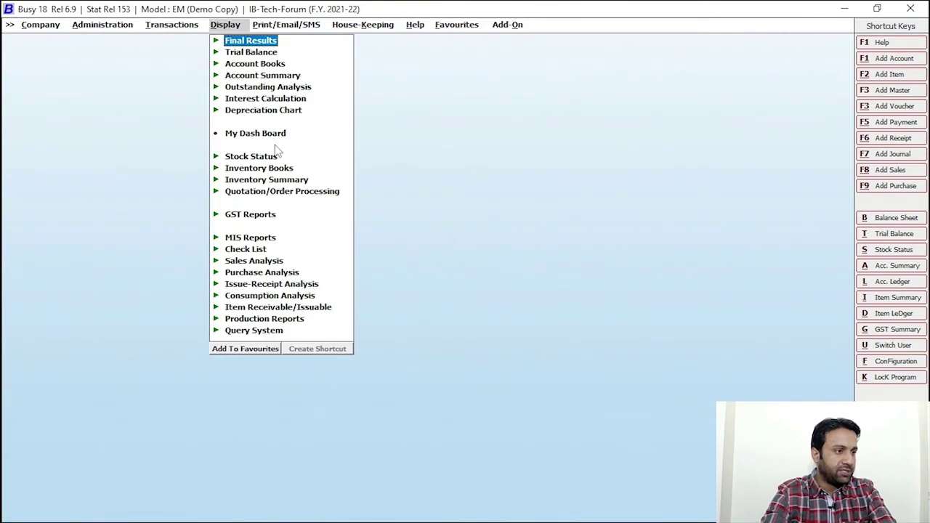
left_click(264, 157)
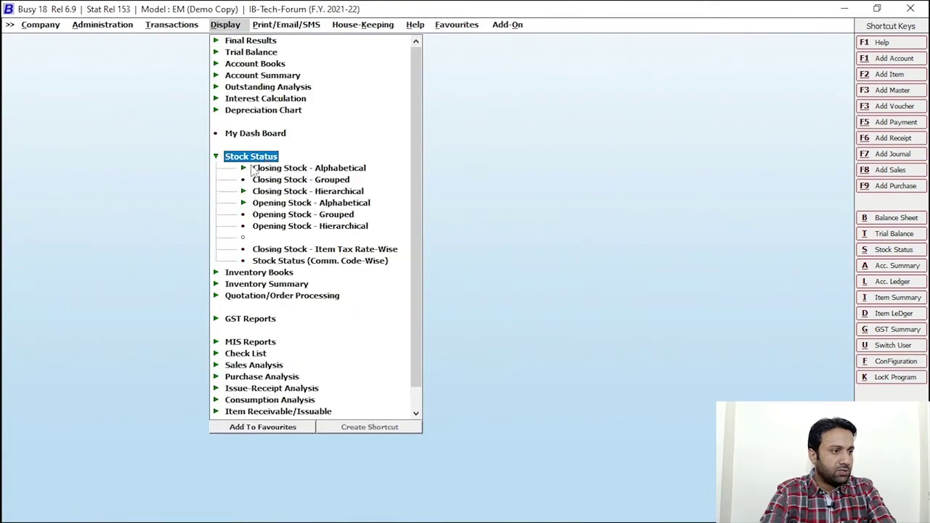
left_click(355, 171)
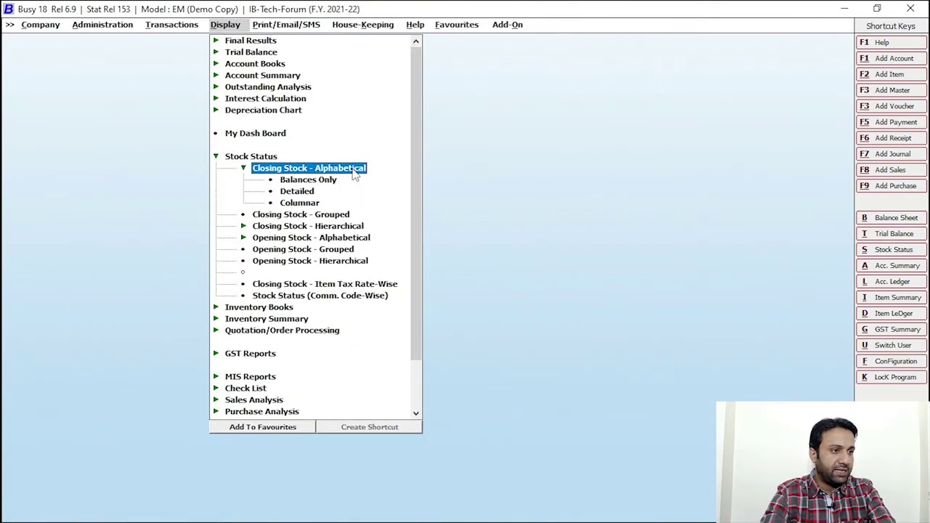
left_click(318, 181)
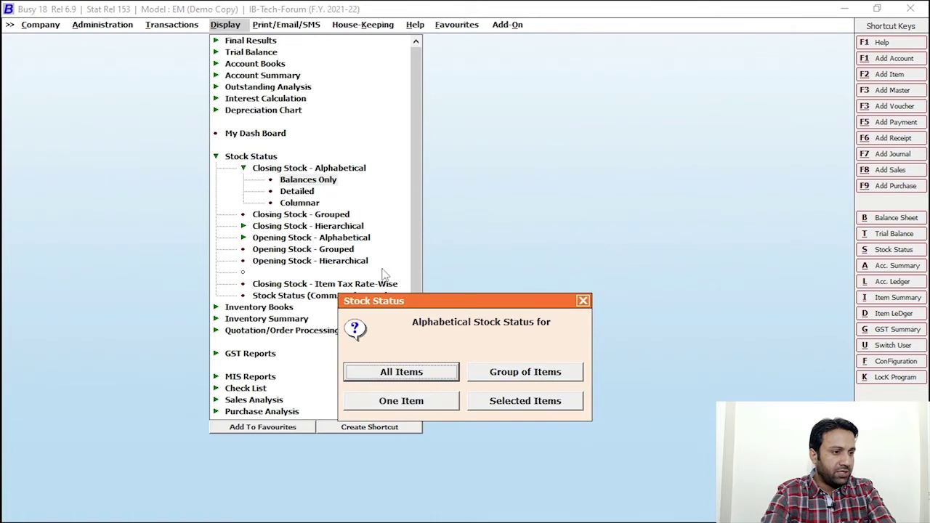
left_click(401, 373)
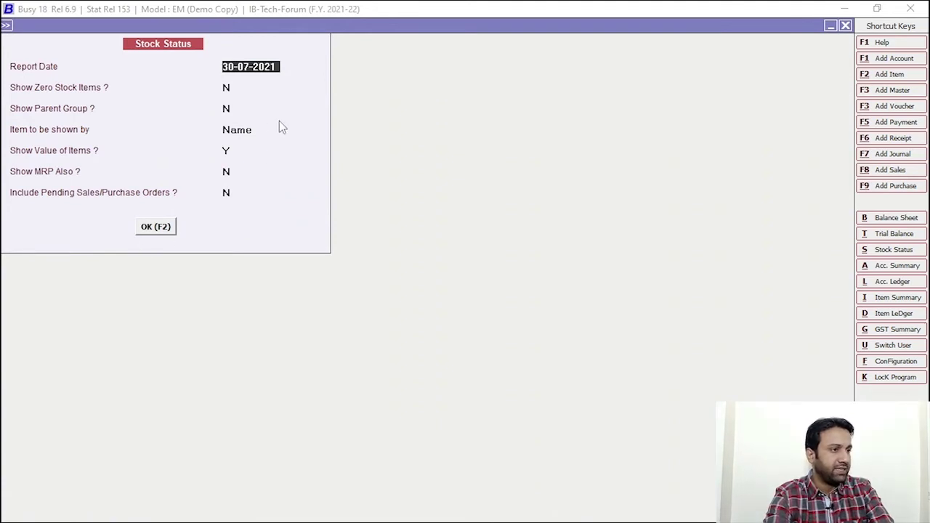
Generate the stock status as of 30-07-2021 with item values shown, and examine the bike's quantity, price and amount
key("Return")
key("Return")
key("Return")
key("Return")
key("Return")
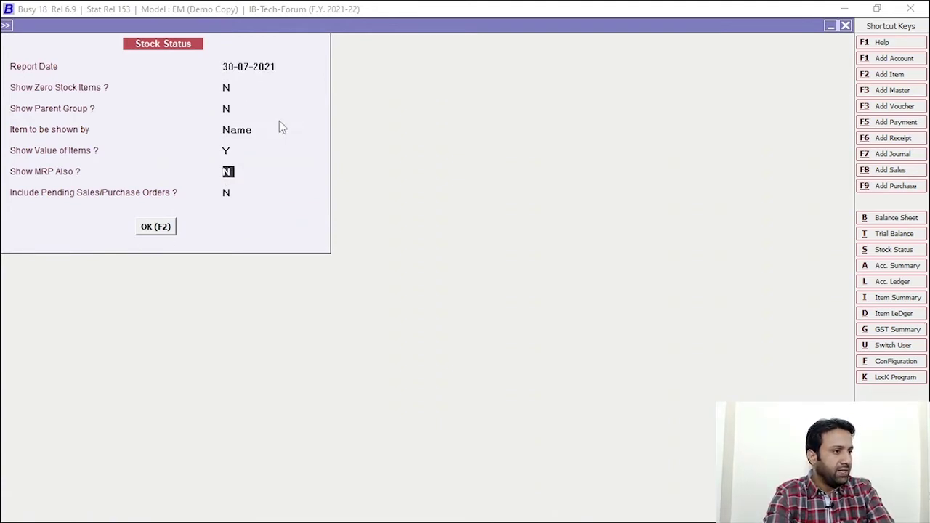
key("Up")
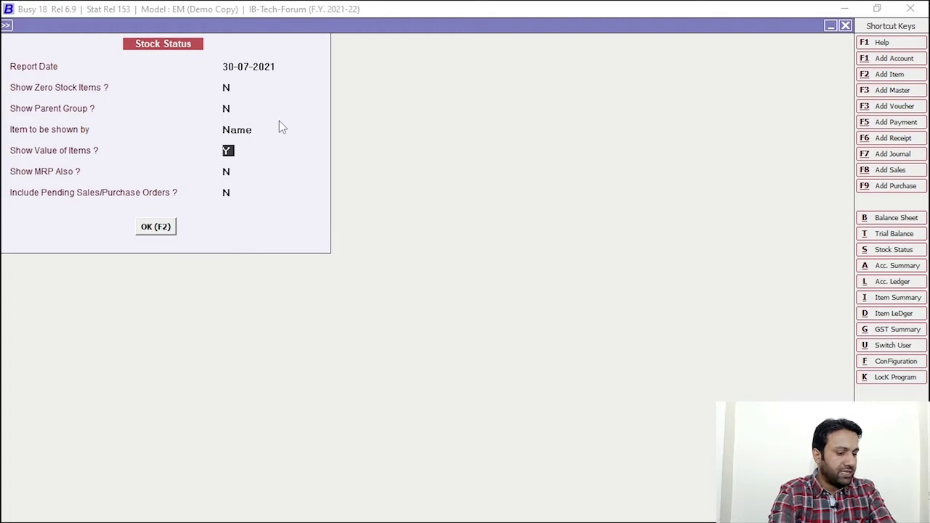
type("y")
key("Return")
key("Return")
key("Return")
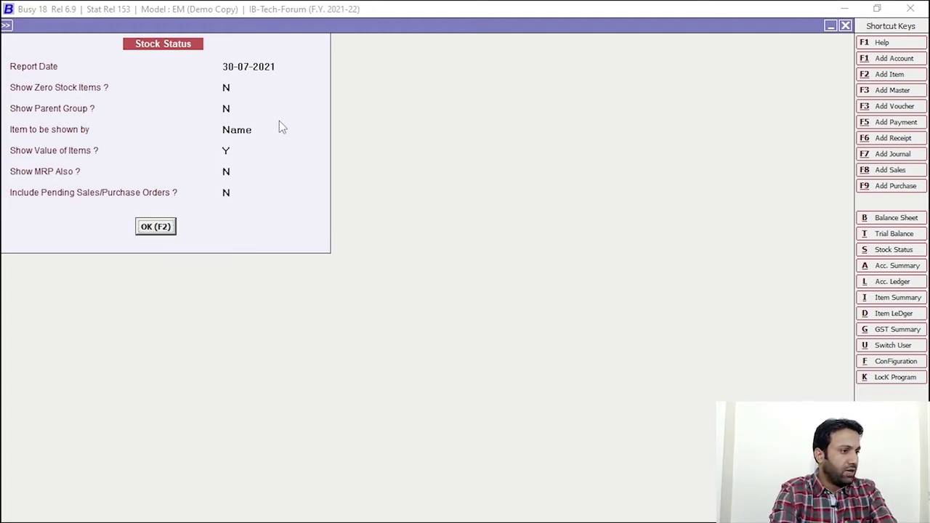
key("Return")
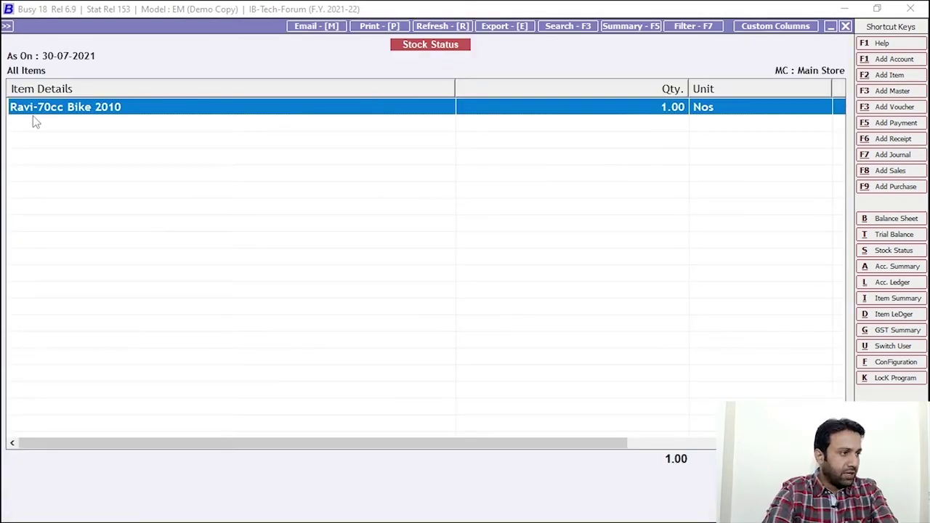
left_click_drag(499, 441, 706, 442)
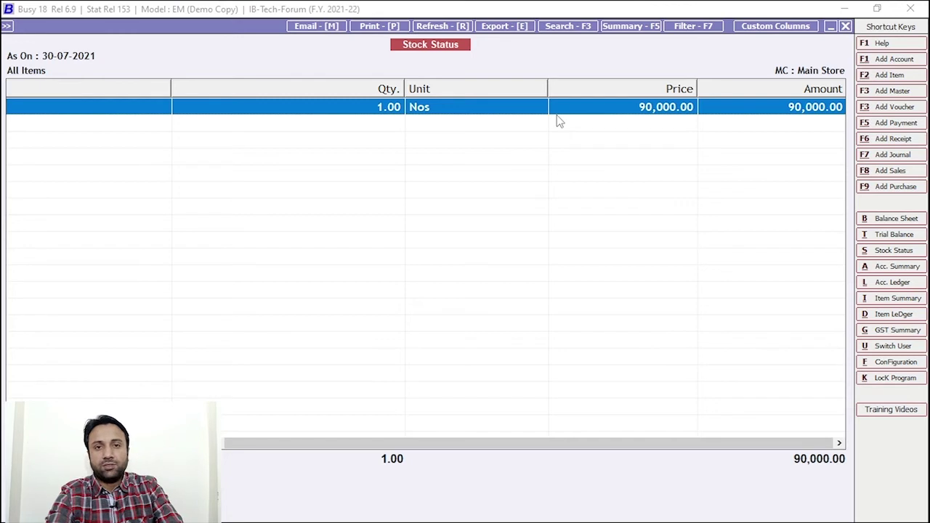
left_click_drag(727, 446, 511, 458)
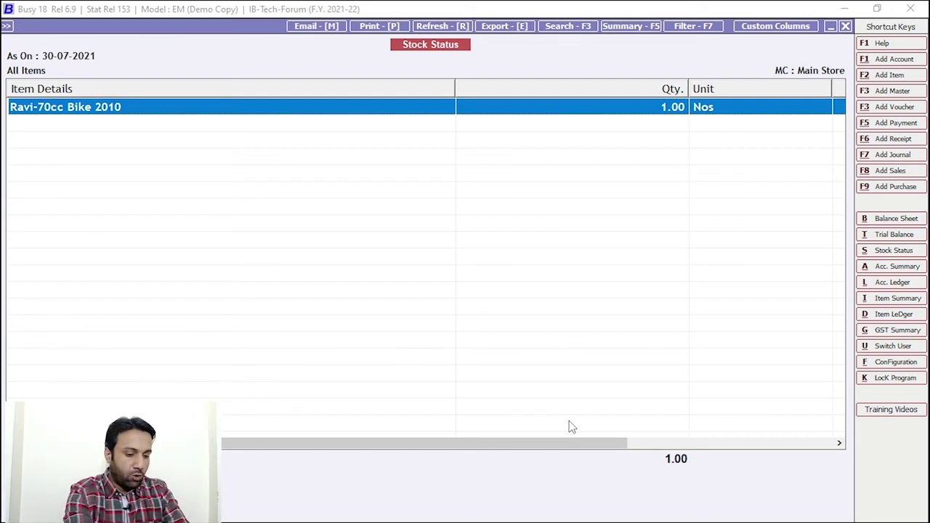
View the MD AUTOS account ledger from 01-07-2021 to 30-07-2021, and return to the stock status report
key("alt+l")
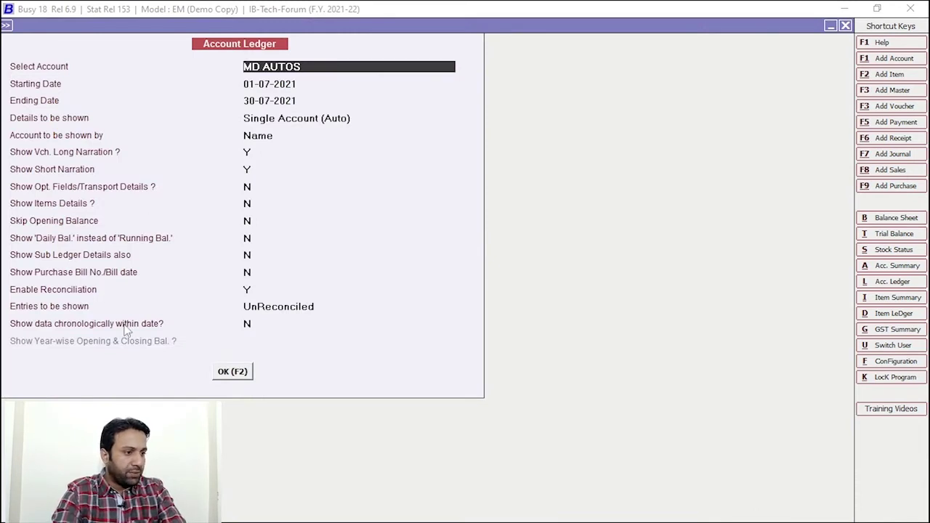
left_click(217, 374)
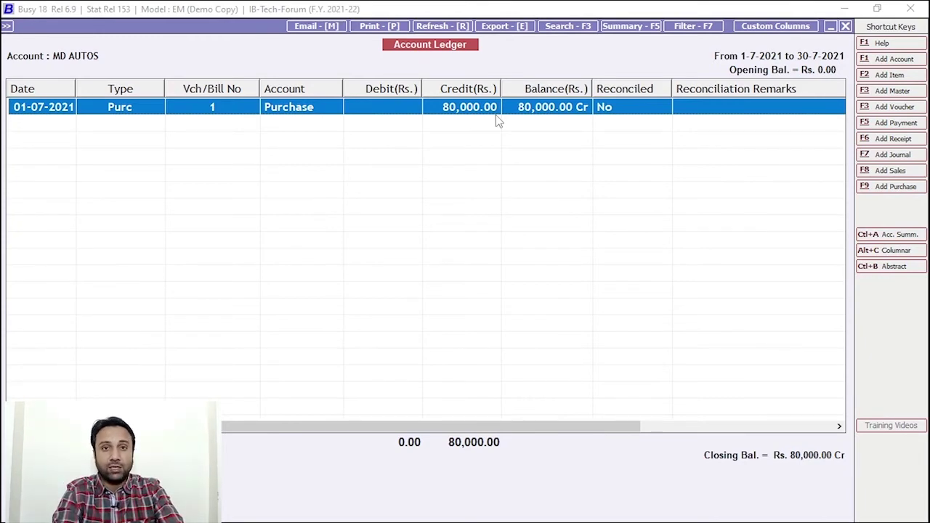
key("Escape")
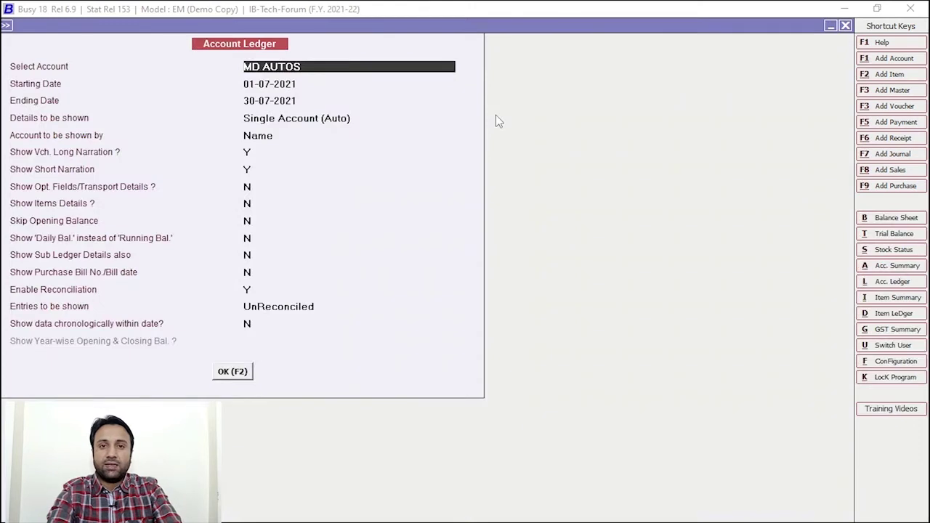
key("Escape")
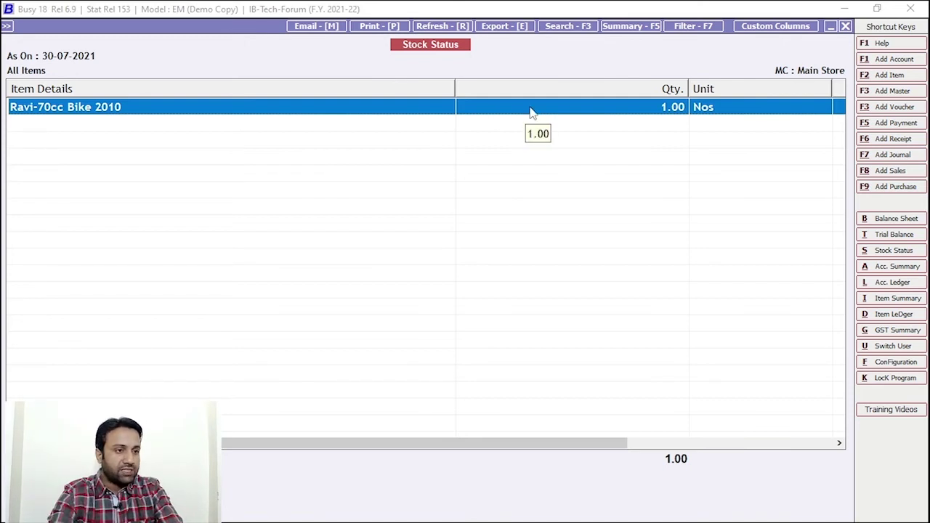
Drill down from the Ravi-70cc Bike 2010 stock line through its item ledger to the item line of its purchase voucher
double_click(531, 112)
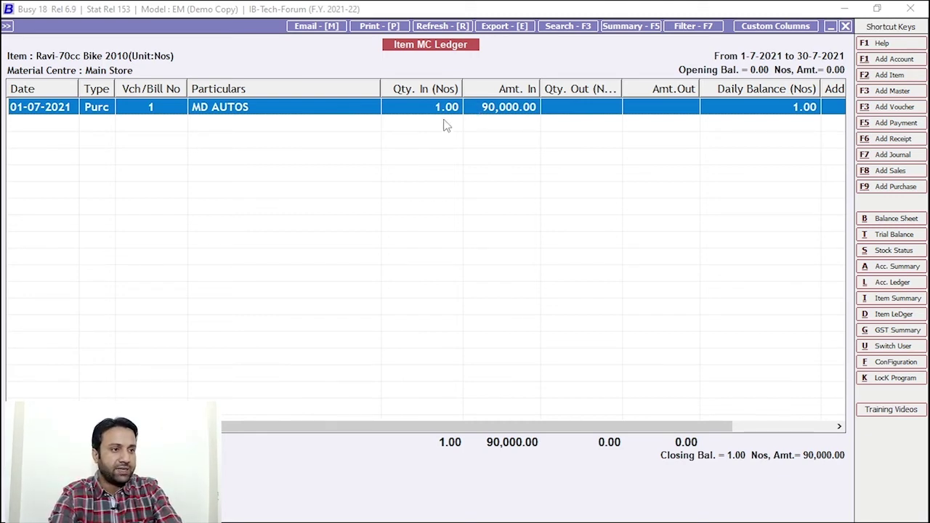
key("Return")
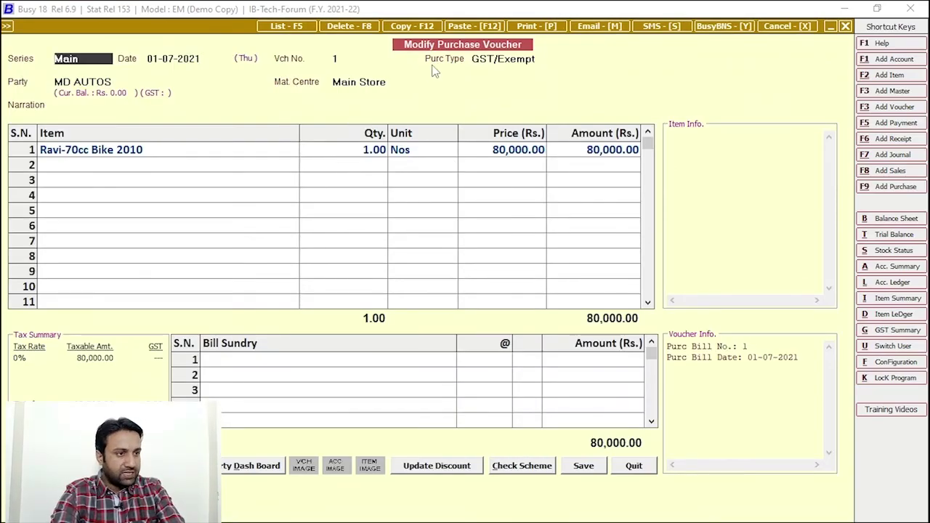
key("Return")
key("Return")
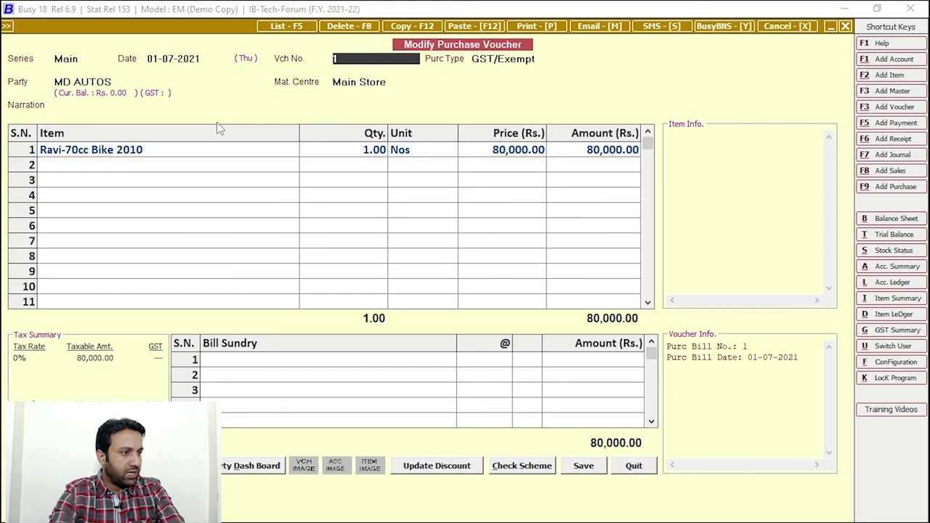
left_click(228, 104)
key("Return")
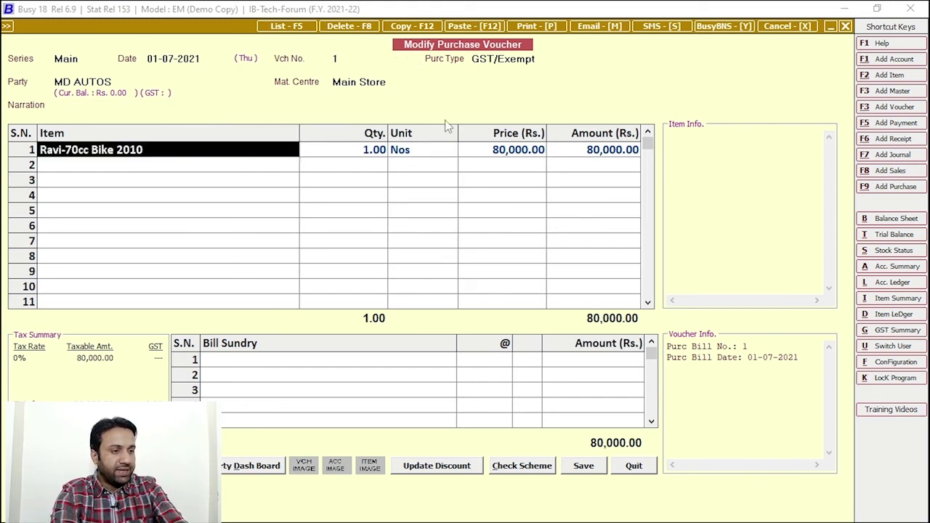
Review the bike's allocated additional expense amount and both narration lines, and accept the purchase bill details as they are
key("Tab")
key("Return")
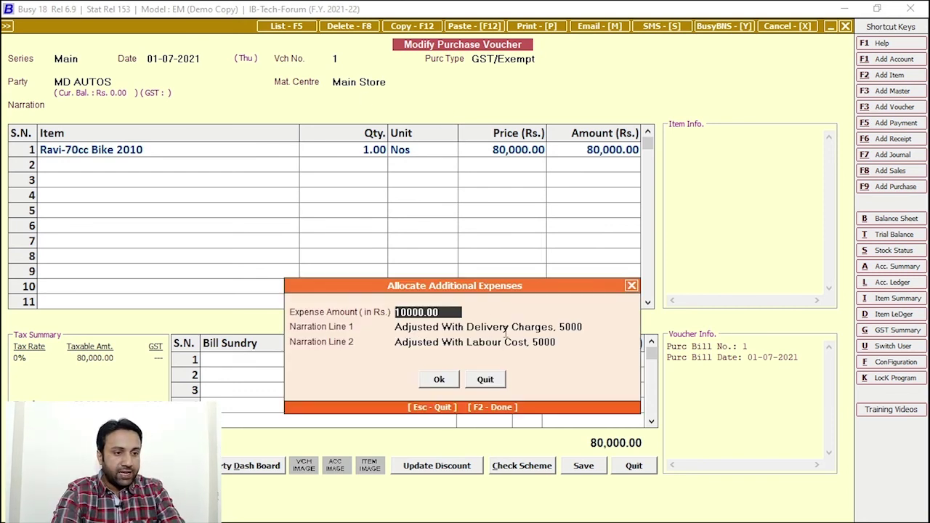
key("Return")
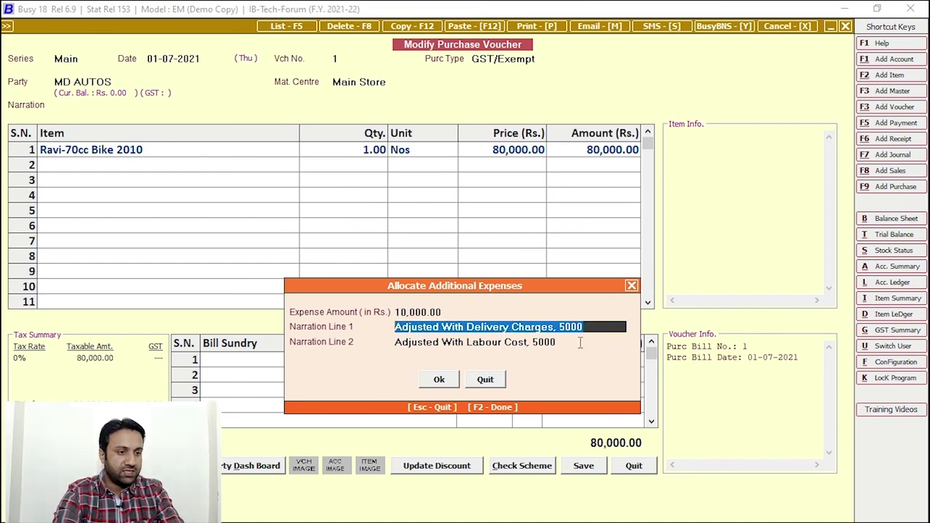
key("Return")
key("Return")
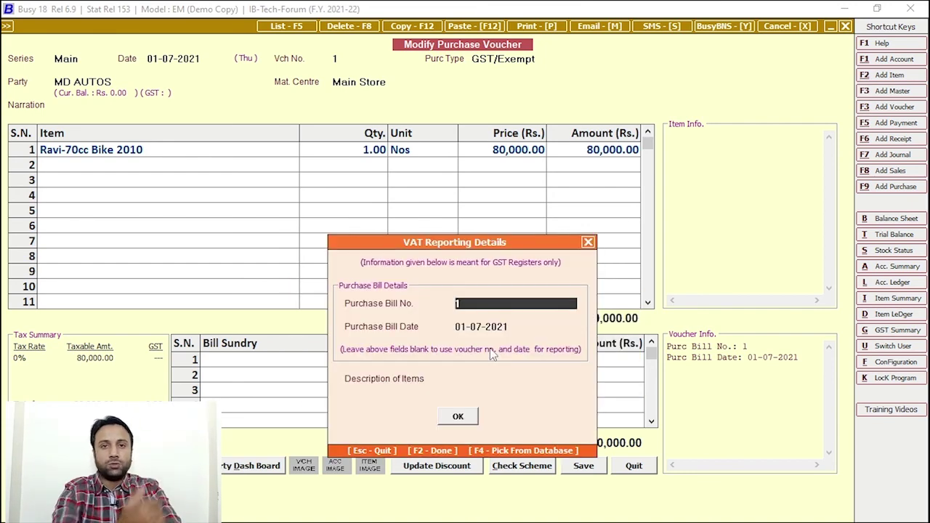
key("F2")
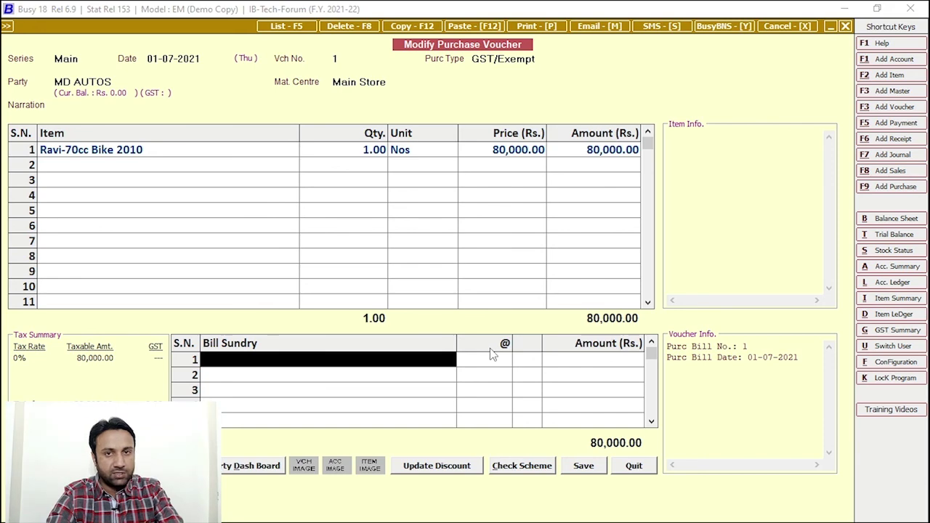